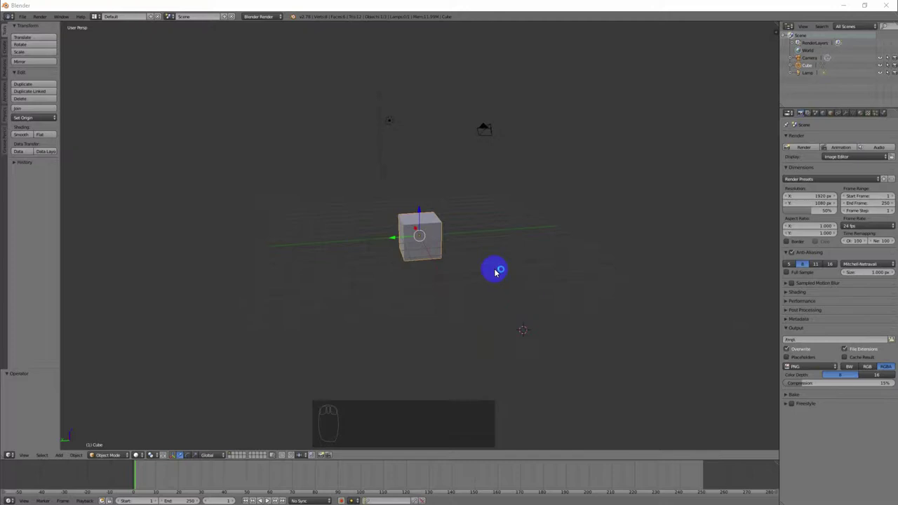
Raise the default cube about 1.19 units along the Z axis.
middle_drag(459, 255, 483, 278)
scroll(499, 286, up, 2)
scroll(499, 286, up, 1)
scroll(501, 287, down, 3)
scroll(509, 290, up, 2)
scroll(513, 292, down, 1)
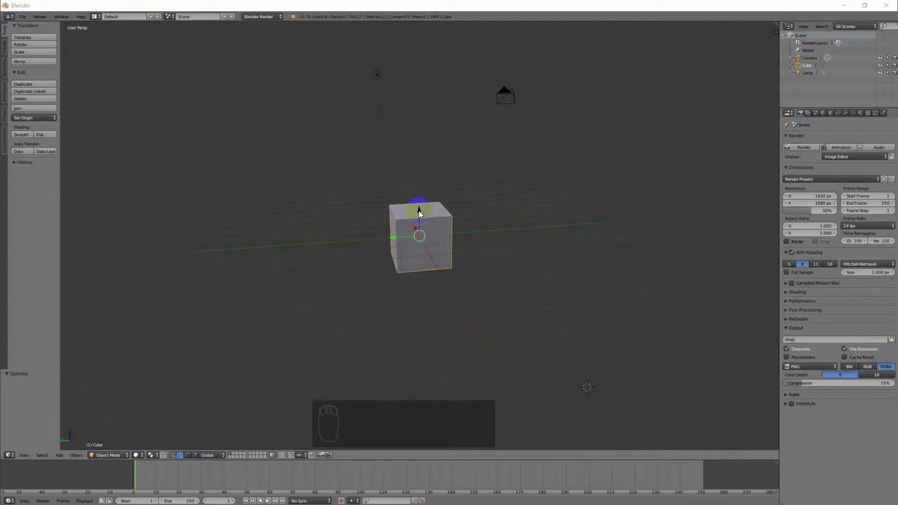
drag(419, 212, 425, 180)
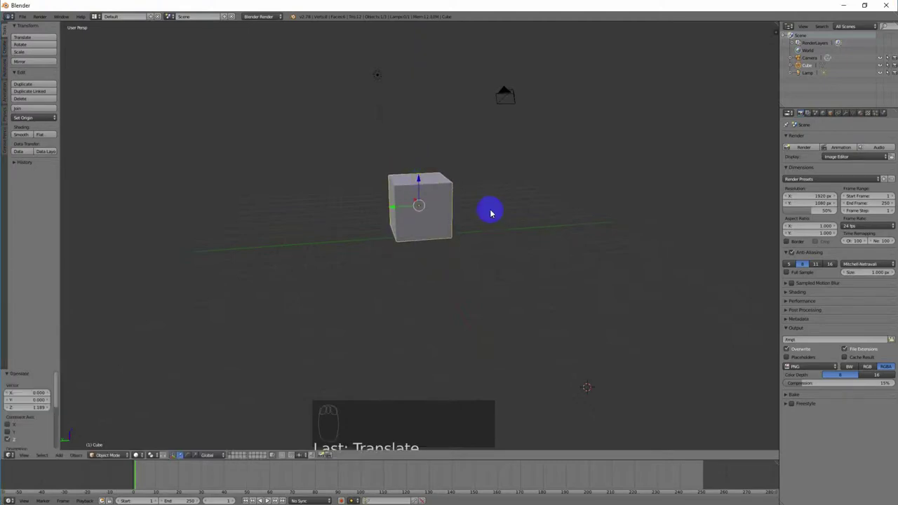
Place the 3D cursor beside the cube and add a plane mesh there.
middle_drag(545, 254, 643, 385)
click(282, 225)
key(shift+a)
mouse_move(348, 230)
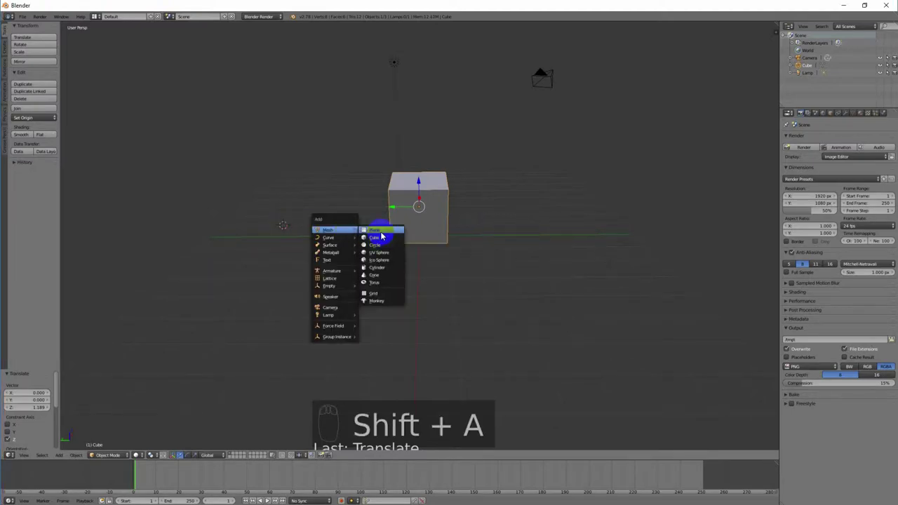
click(373, 231)
middle_drag(415, 270, 425, 251)
In front orthographic view, move the plane about 2.14 units down and 3.79 units along X so it sits beneath the cube.
key(KP_1)
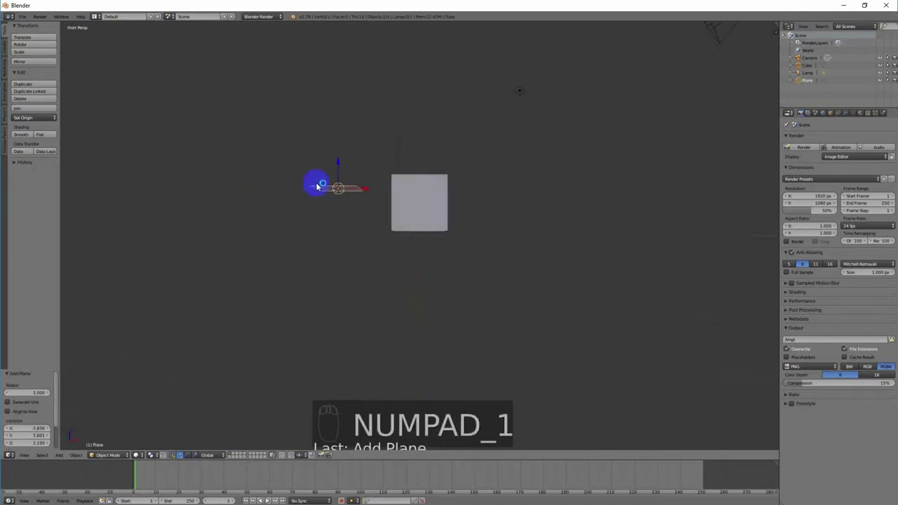
key(KP_5)
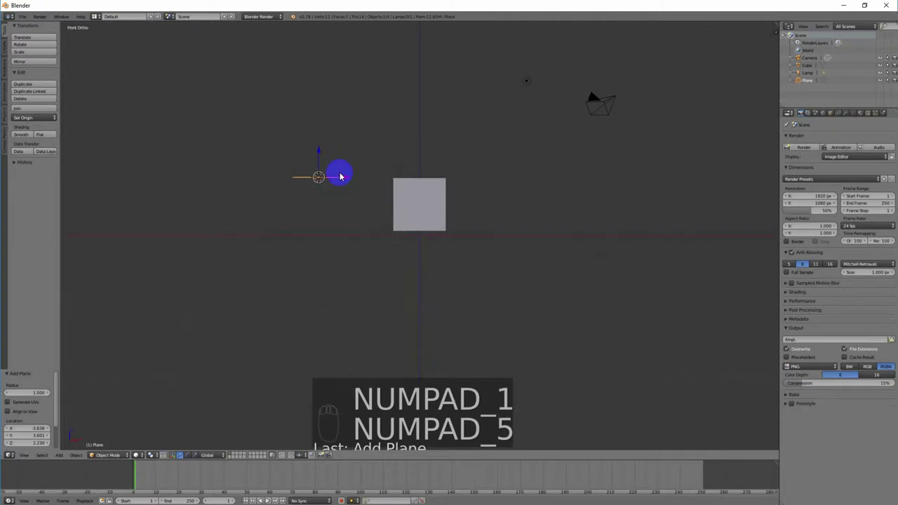
key(g)
key(z)
click(325, 210)
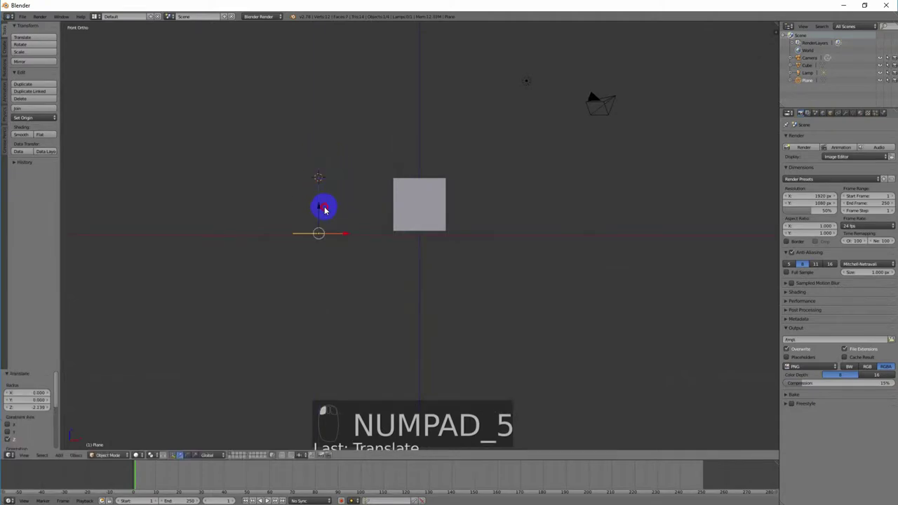
key(g)
key(x)
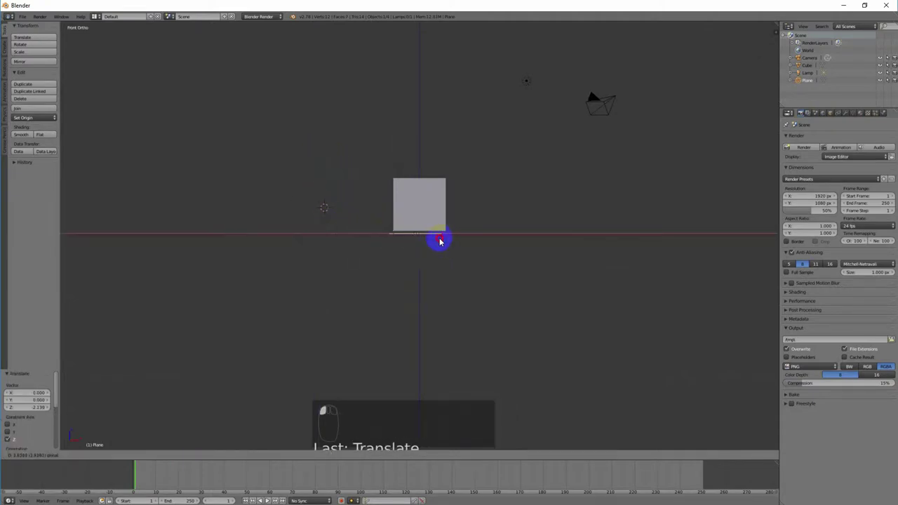
click(440, 241)
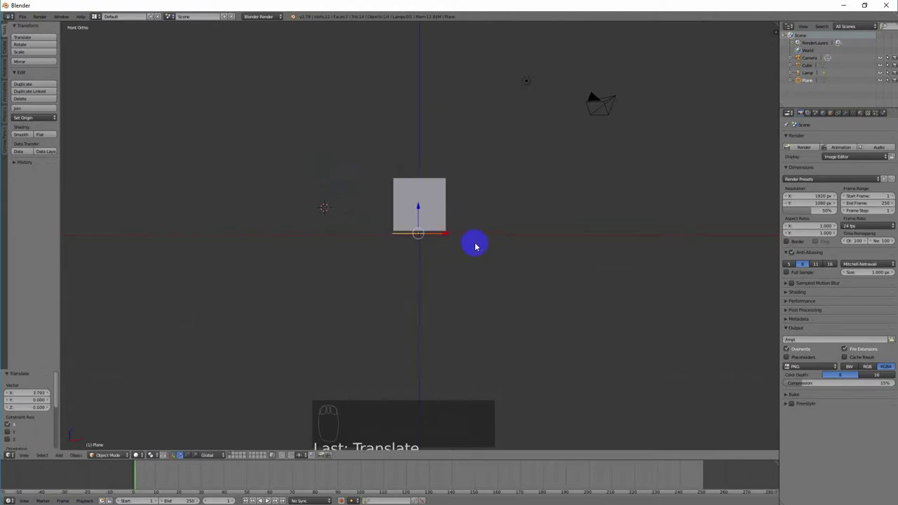
Scale the plane up about 14.7 times, check it through the camera, and enlarge it by about 1.6 more as a floor.
key(s)
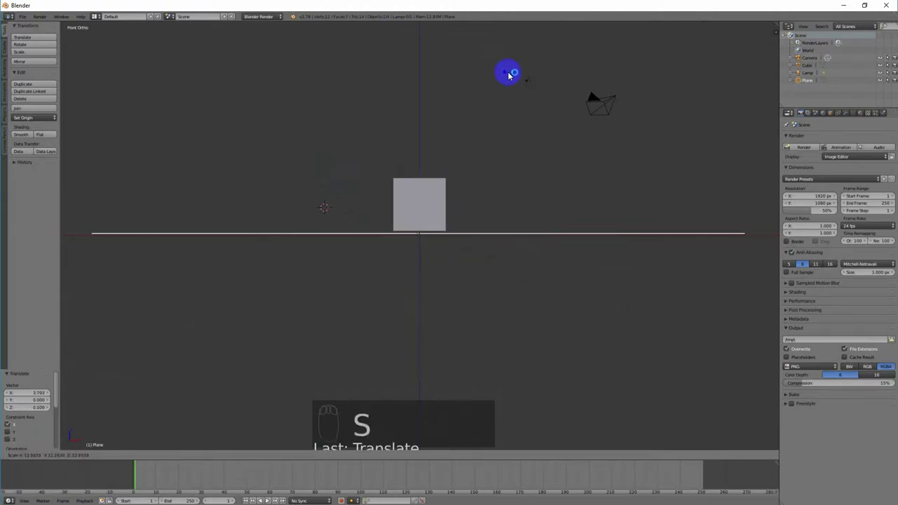
click(571, 279)
middle_drag(486, 163, 500, 210)
scroll(533, 204, down, 3)
middle_drag(569, 192, 521, 190)
key(KP_0)
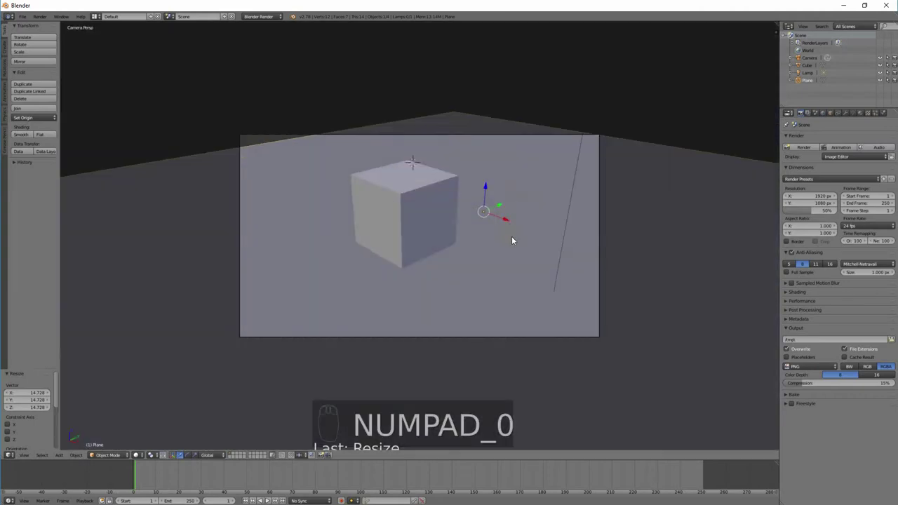
key(KP_0)
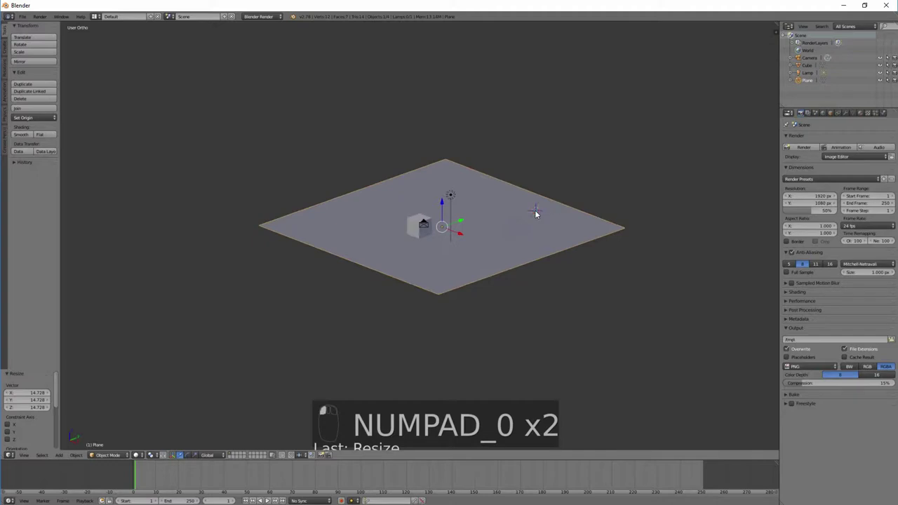
key(s)
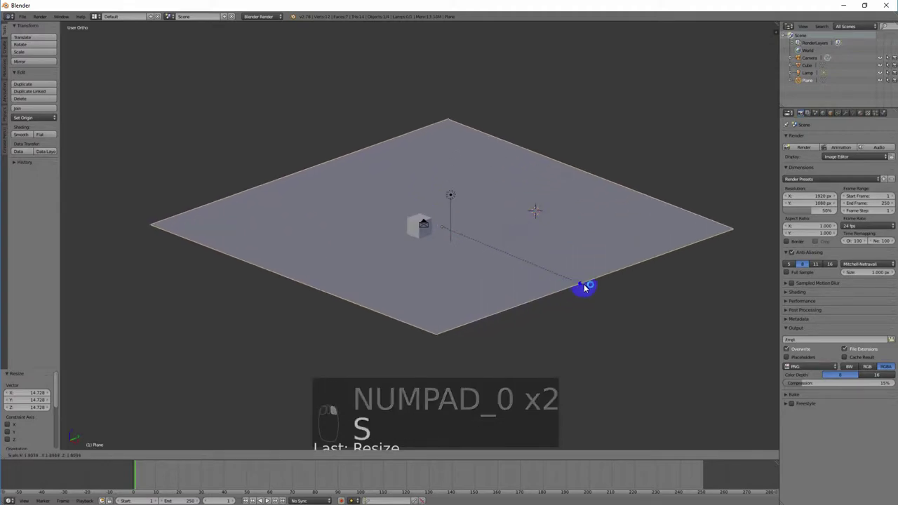
click(585, 288)
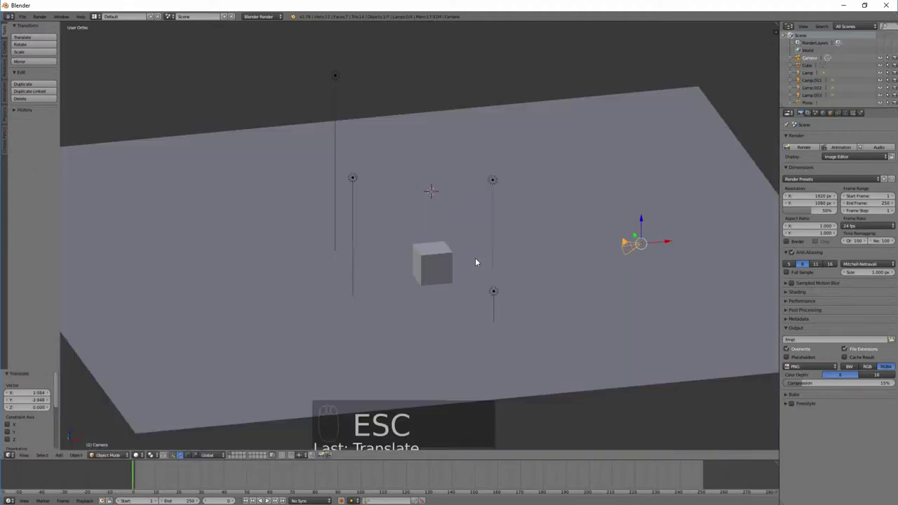
Select the cube above the floor and set the current frame to 1.
scroll(475, 257, down, 1)
scroll(498, 292, up, 4)
middle_drag(543, 314, 530, 298)
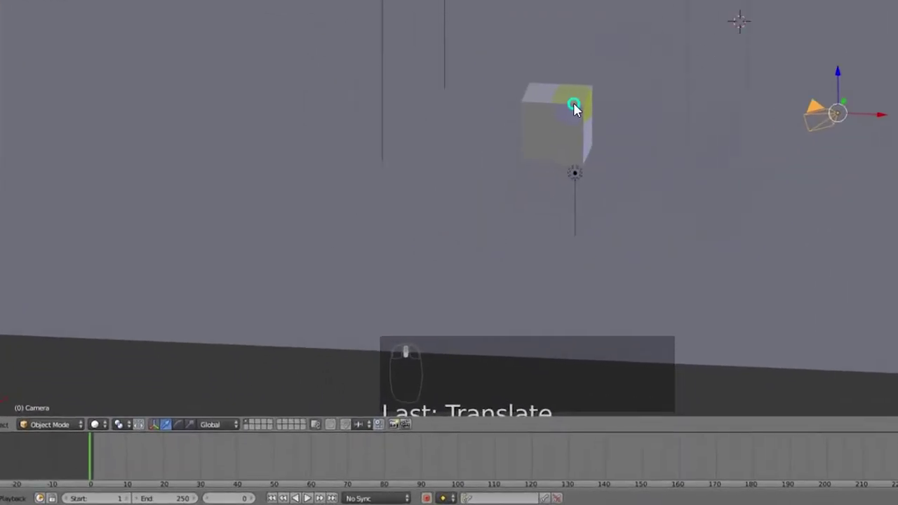
right_click(574, 107)
middle_drag(684, 207, 696, 204)
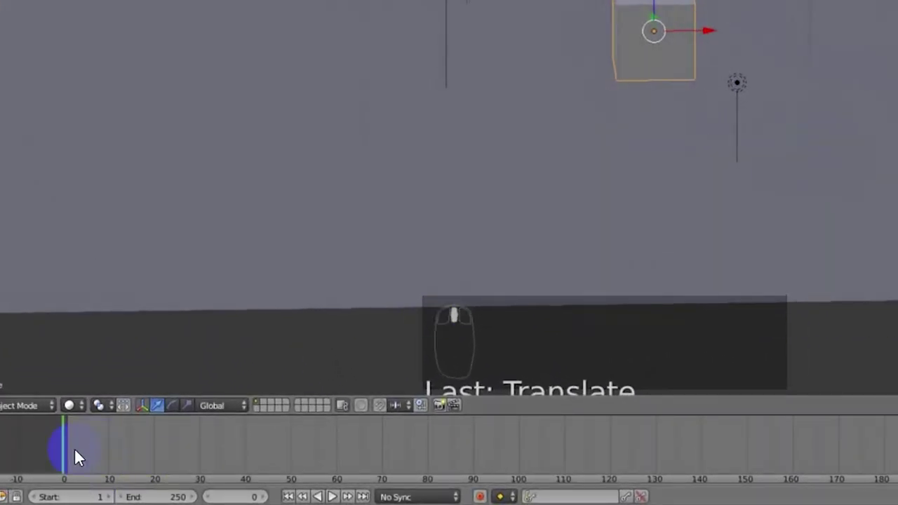
drag(75, 449, 64, 449)
click(239, 497)
click(358, 337)
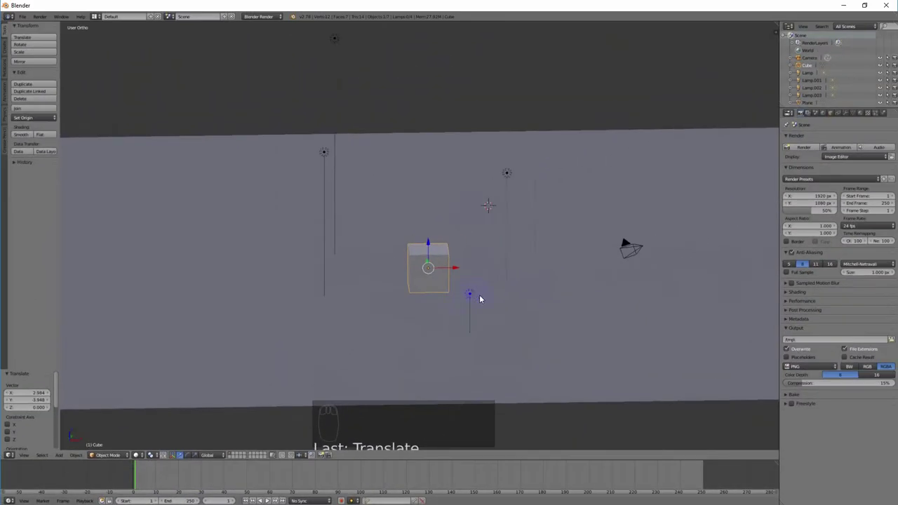
Insert a LocRotScale keyframe for the cube at frame 1.
scroll(479, 296, up, 1)
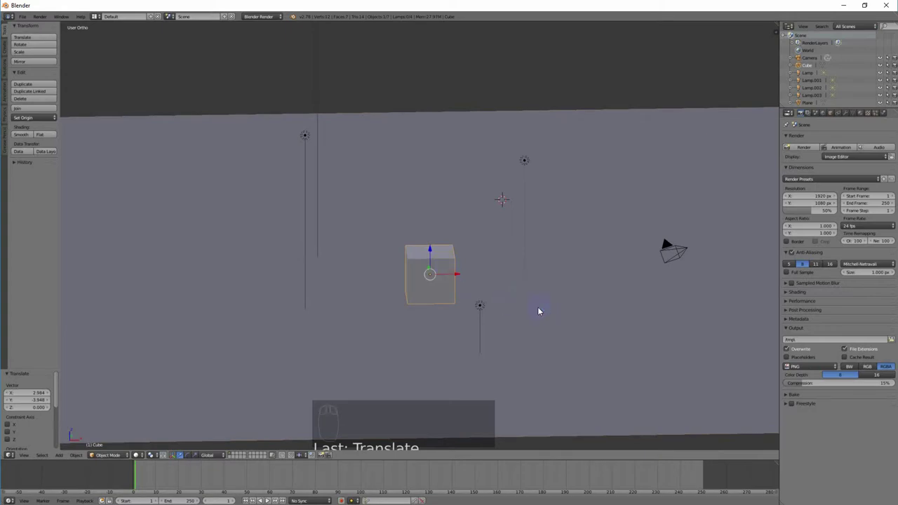
key(i)
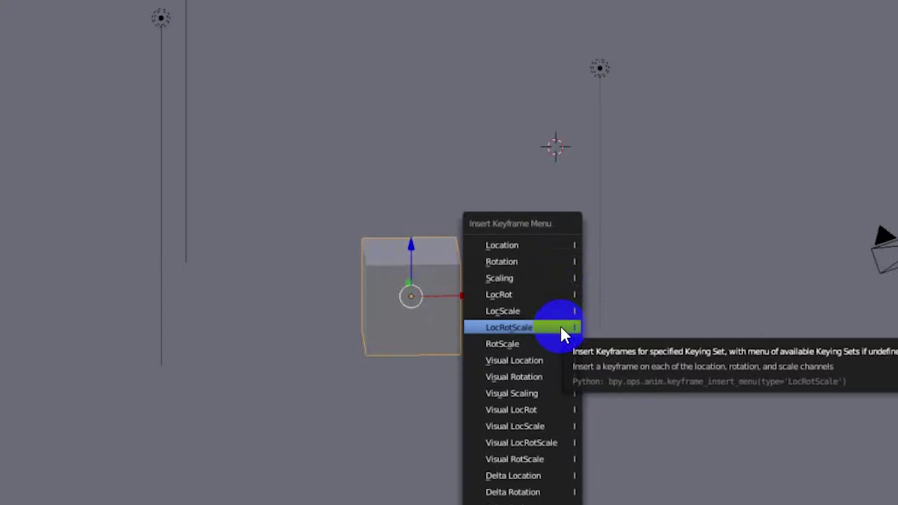
click(561, 327)
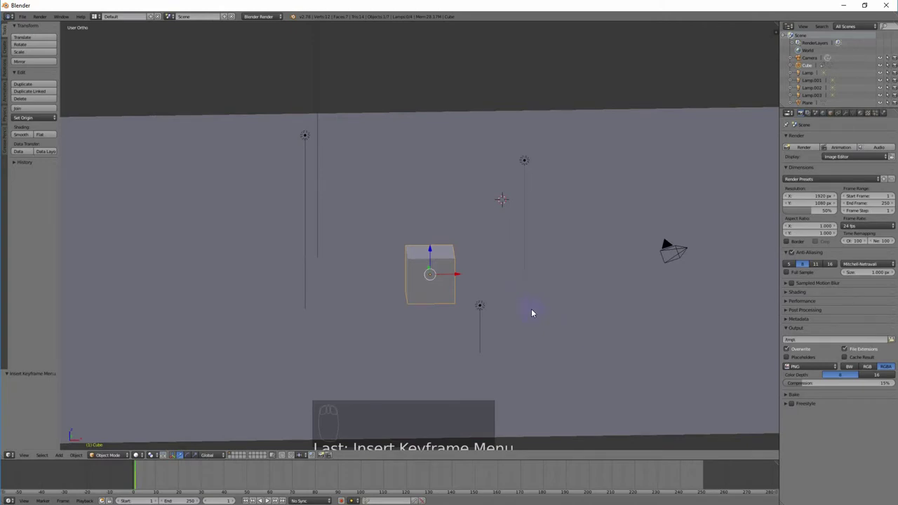
Go to frame 100 and move the cube about 11.5 units along X, to just past the camera.
middle_drag(561, 298, 531, 293)
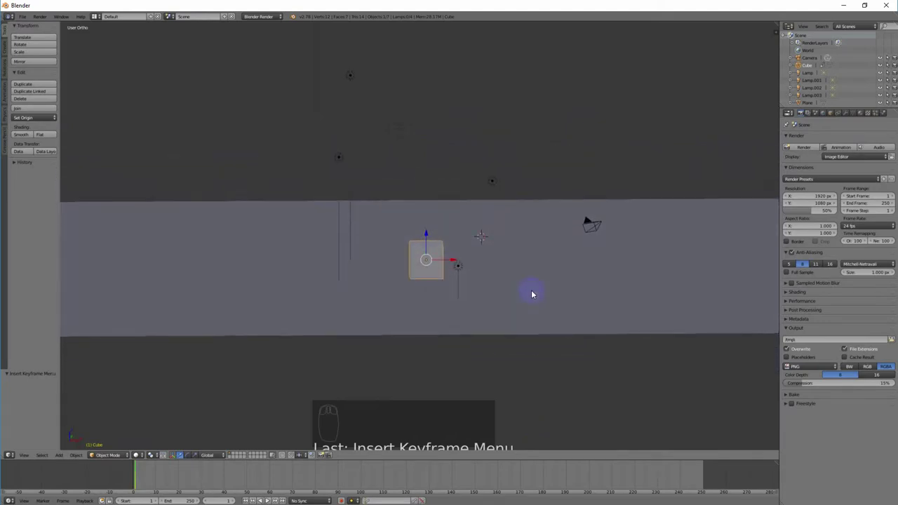
key(KP_1)
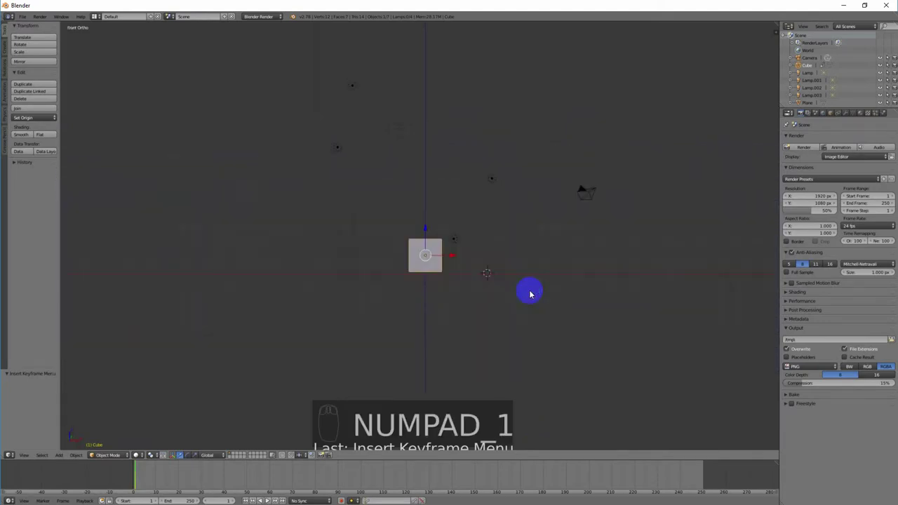
mouse_move(529, 293)
middle_down()
mouse_move(521, 296)
mouse_move(524, 313)
mouse_move(523, 302)
middle_up()
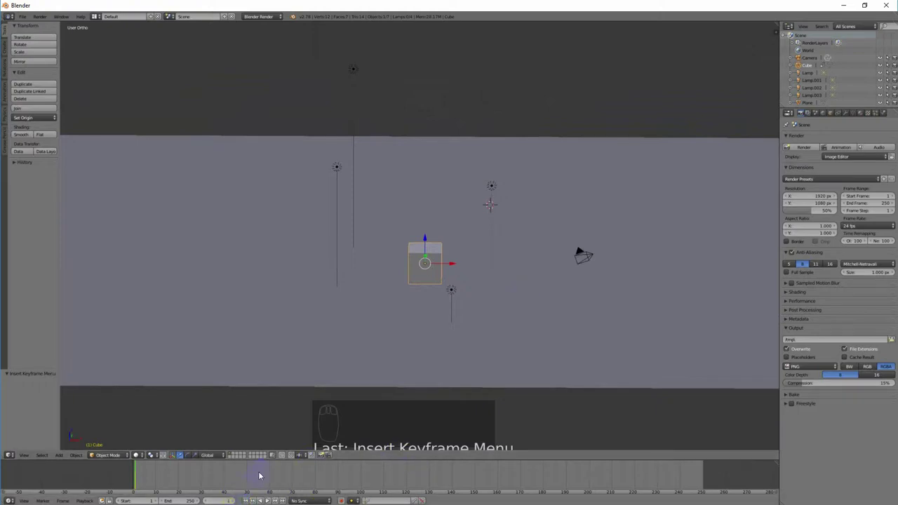
click(361, 477)
mouse_move(537, 279)
middle_down()
mouse_move(537, 321)
mouse_move(521, 271)
mouse_move(520, 280)
middle_up()
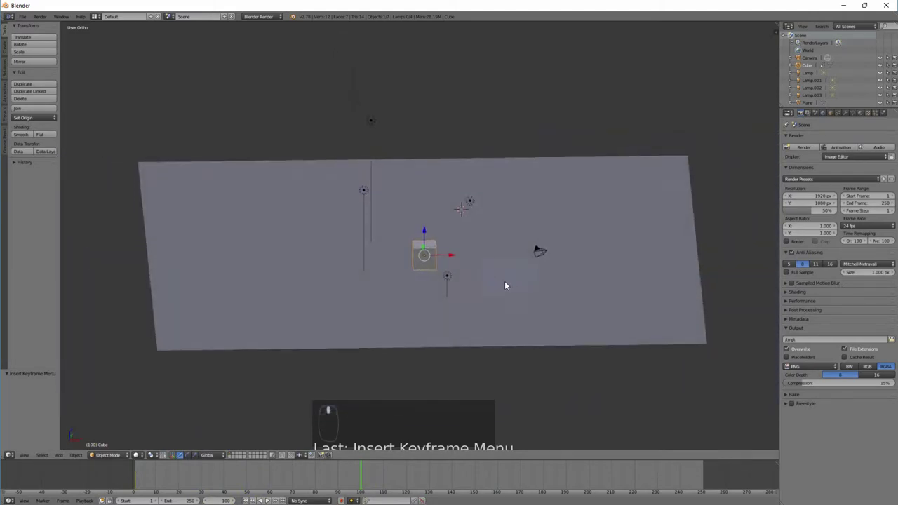
key(g)
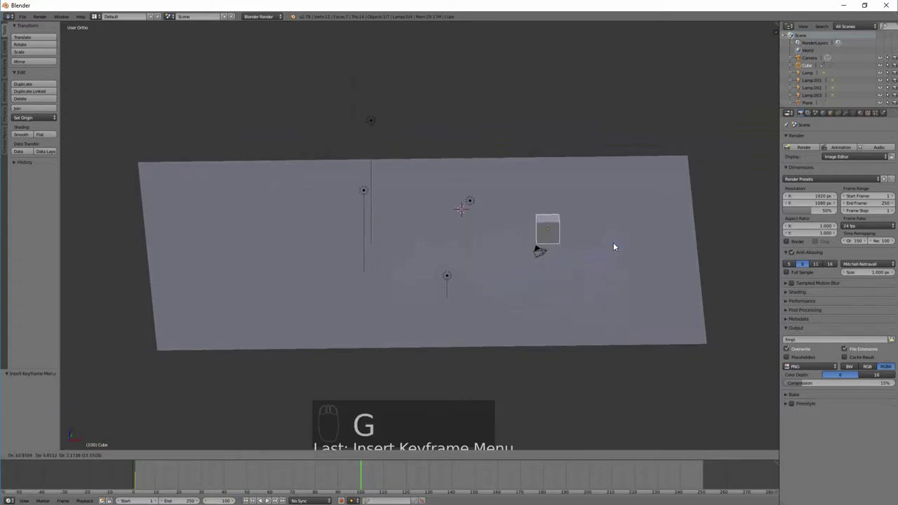
click(619, 258)
Rotate the cube about 90° and scale it down to about 0.52 of its size.
mouse_move(620, 293)
middle_down()
mouse_move(617, 273)
mouse_move(627, 286)
mouse_move(619, 286)
middle_up()
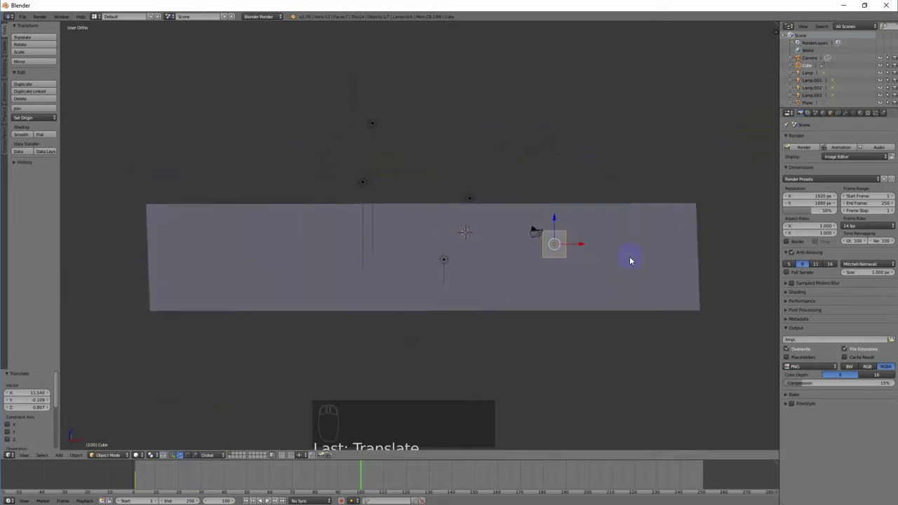
middle_drag(636, 239, 496, 272)
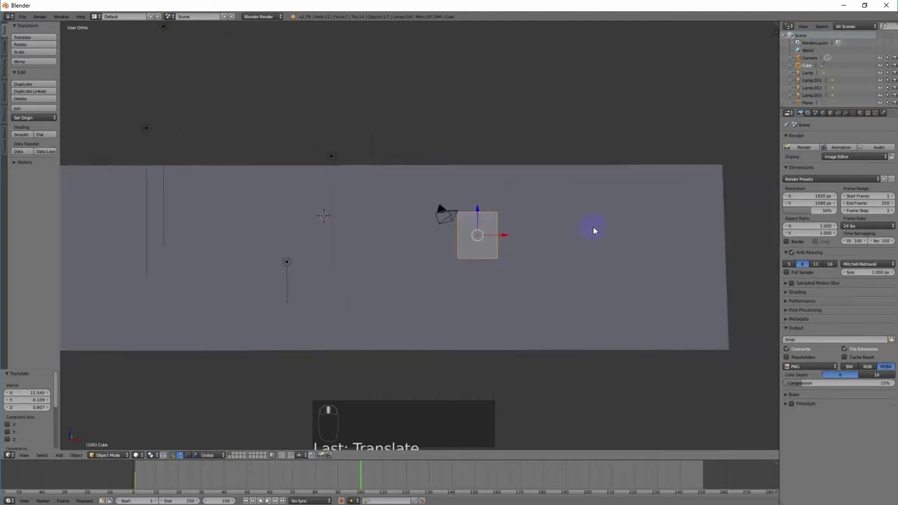
key(r)
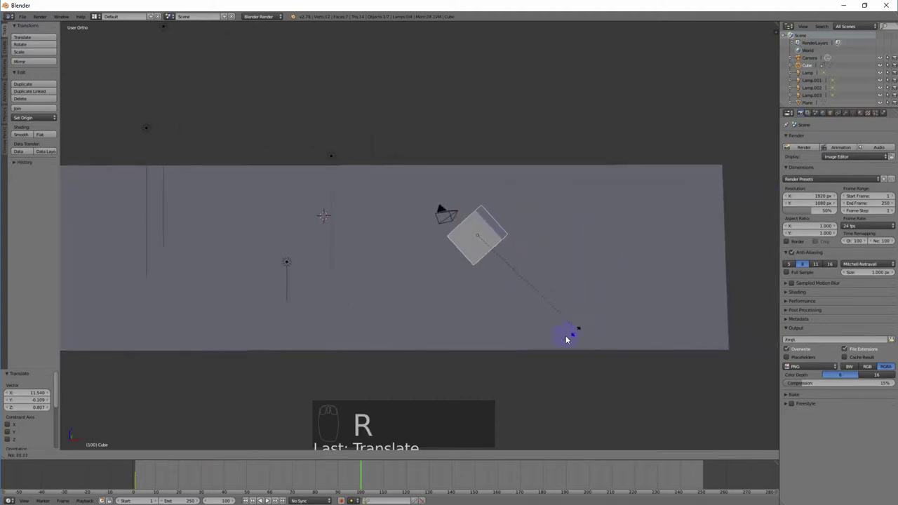
click(488, 340)
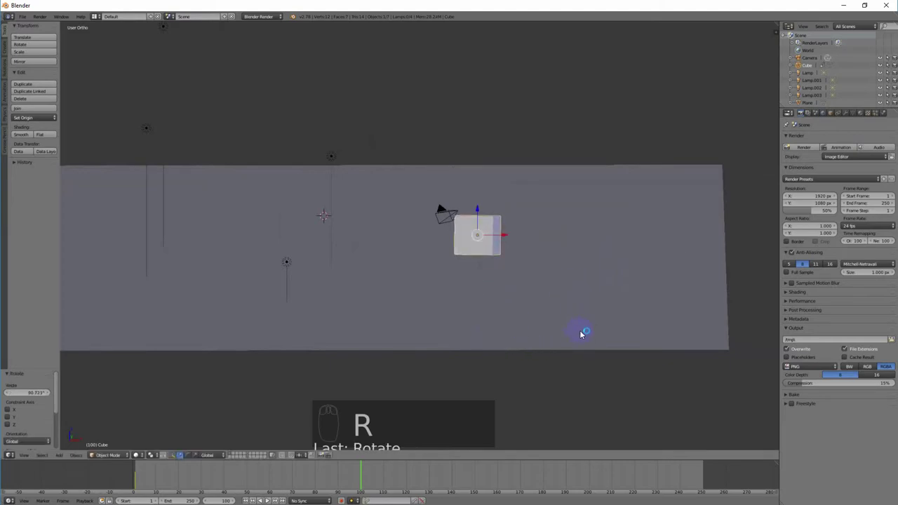
key(s)
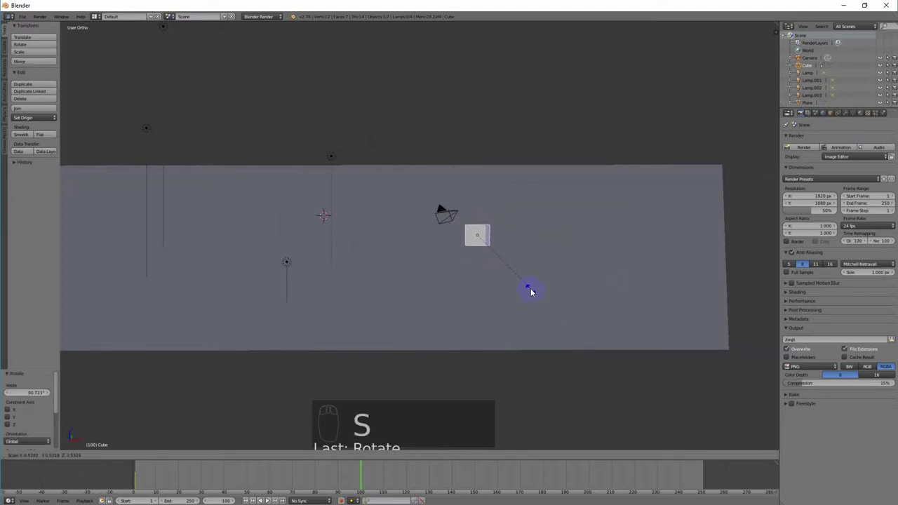
click(532, 294)
Insert a LocRotScale keyframe for the moved, rotated and shrunken cube at frame 100.
middle_drag(533, 295, 469, 294)
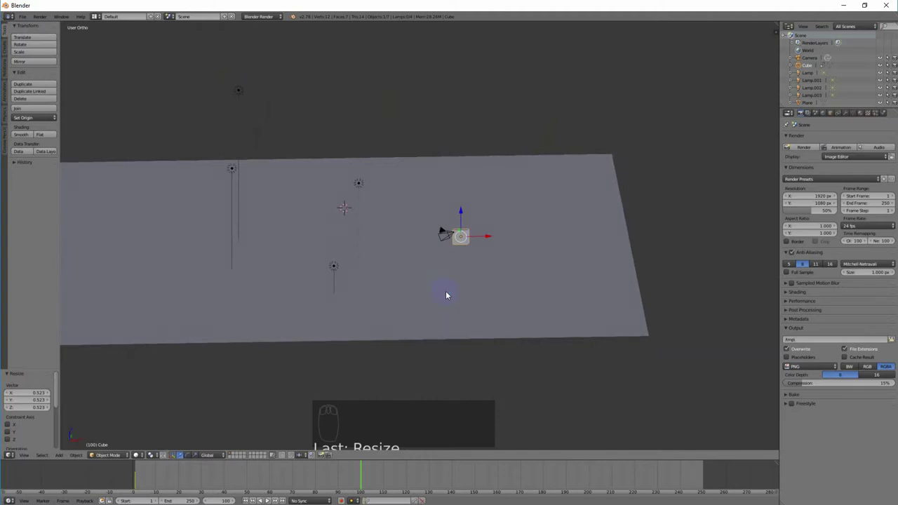
middle_drag(396, 284, 455, 311)
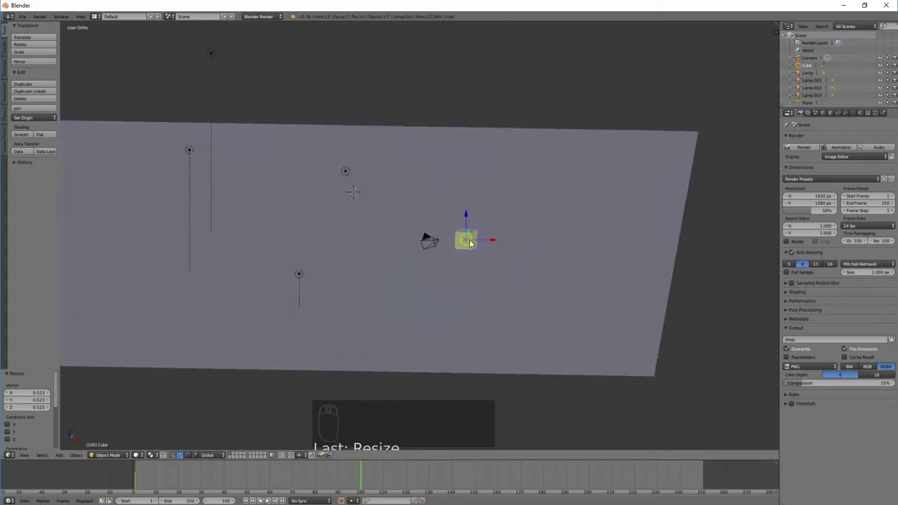
key(i)
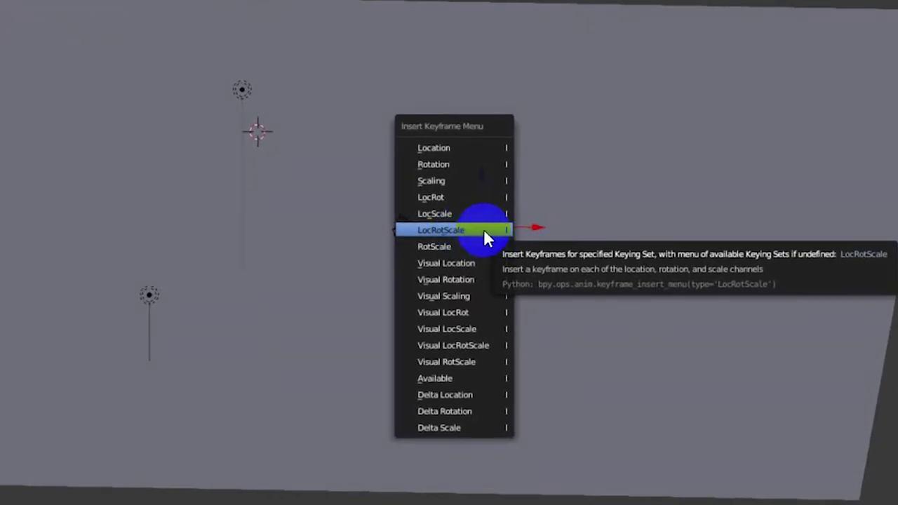
click(483, 228)
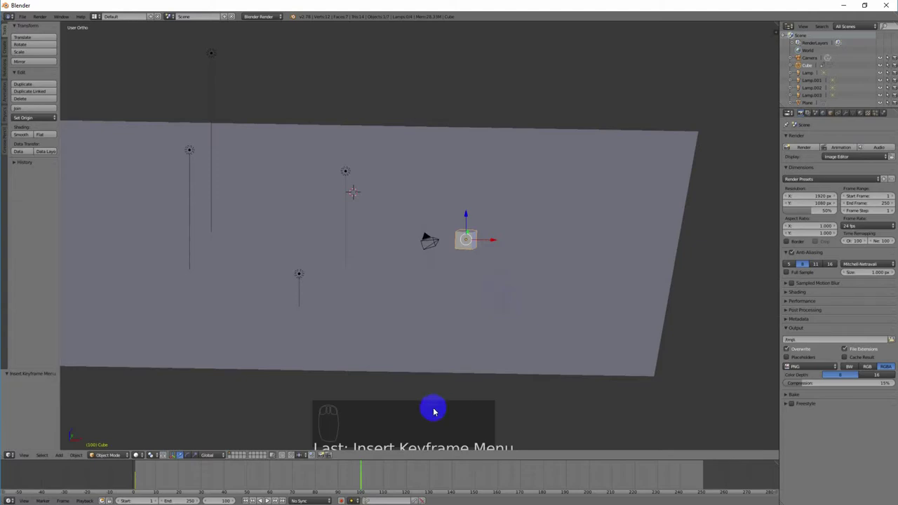
click(363, 469)
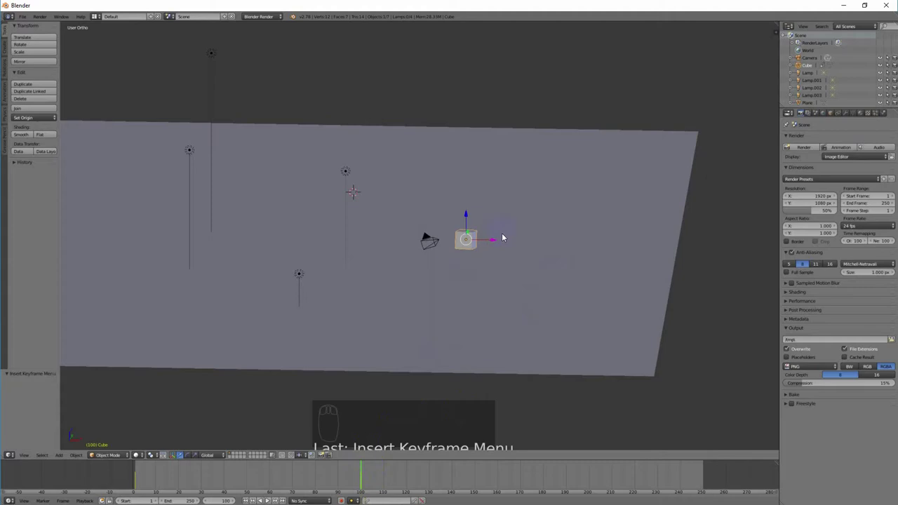
middle_drag(507, 249, 506, 259)
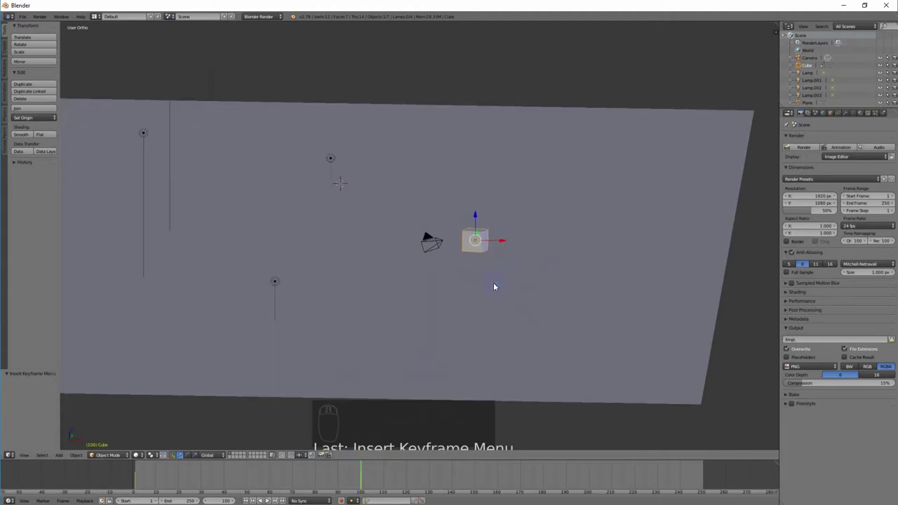
Play the cube's animation from the start of the timeline, check it from another angle and stop playback.
key(shift+Left)
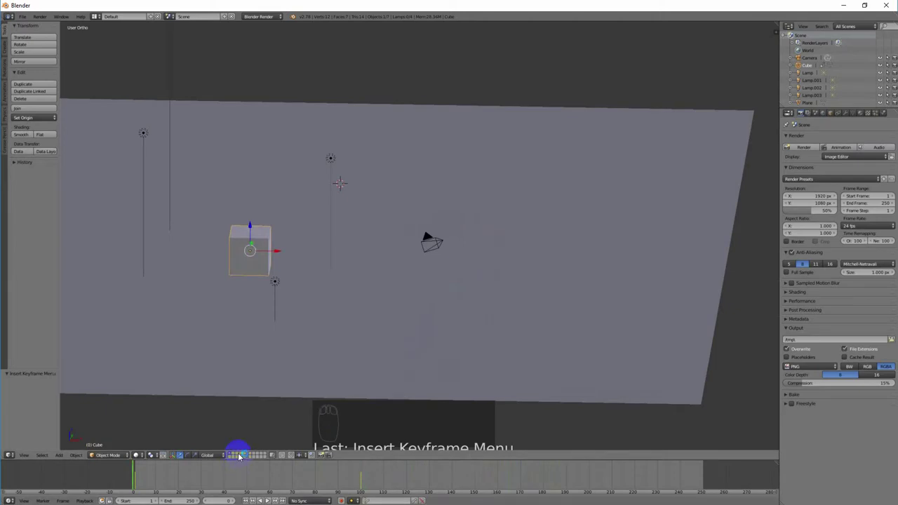
key(alt+a)
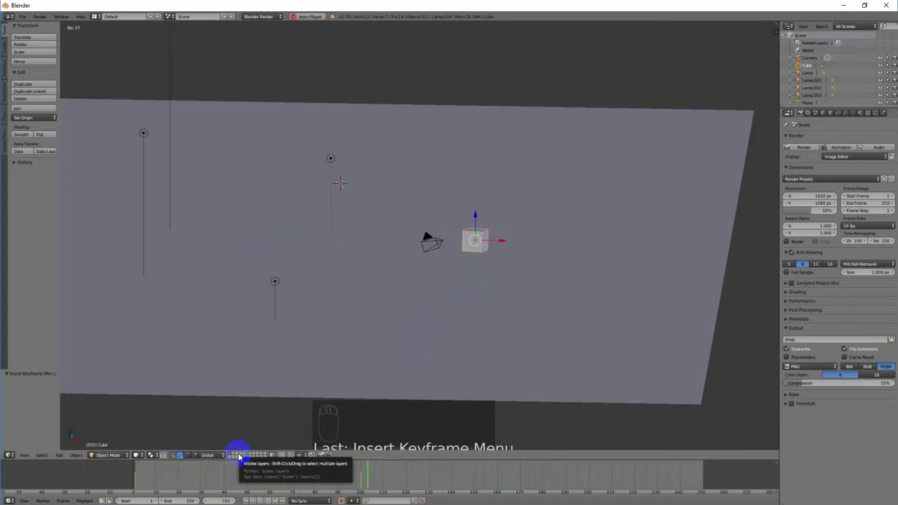
middle_drag(306, 204, 474, 367)
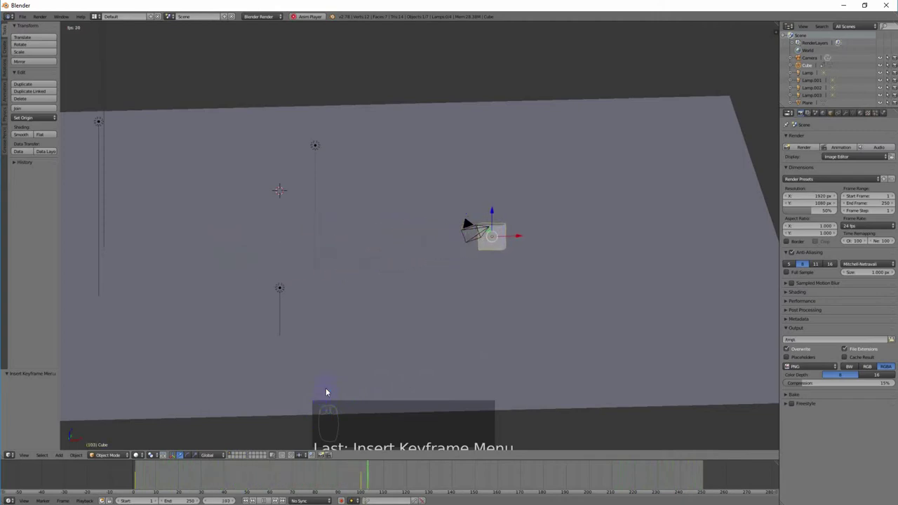
click(259, 500)
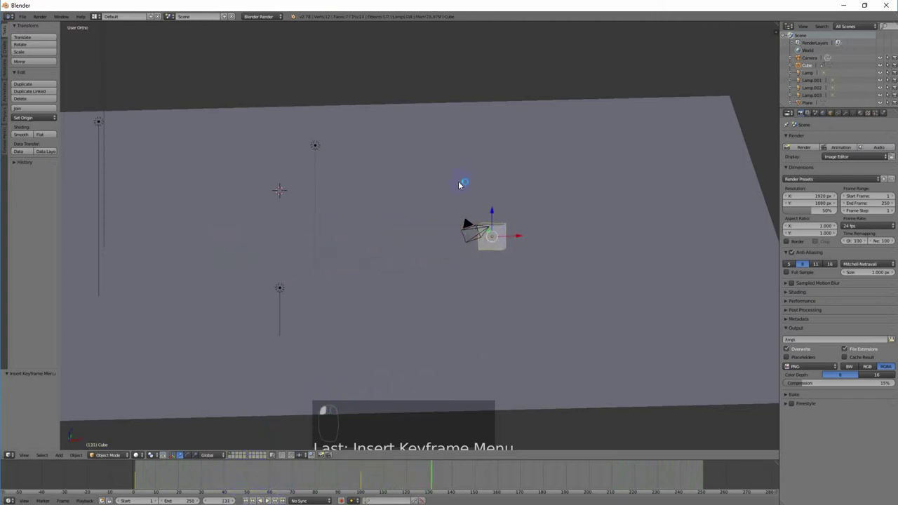
Return to frame 1 and add a UV sphere to the scene.
middle_drag(474, 272, 386, 469)
drag(431, 473, 133, 473)
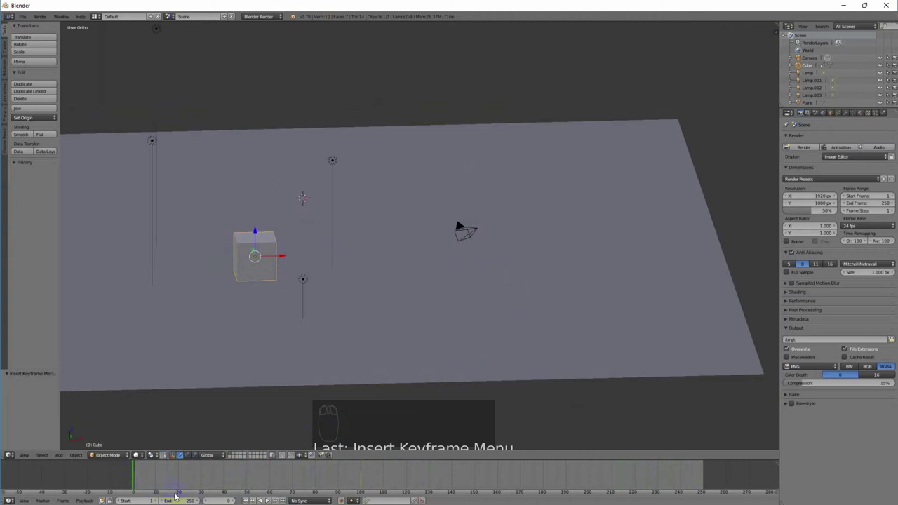
click(224, 501)
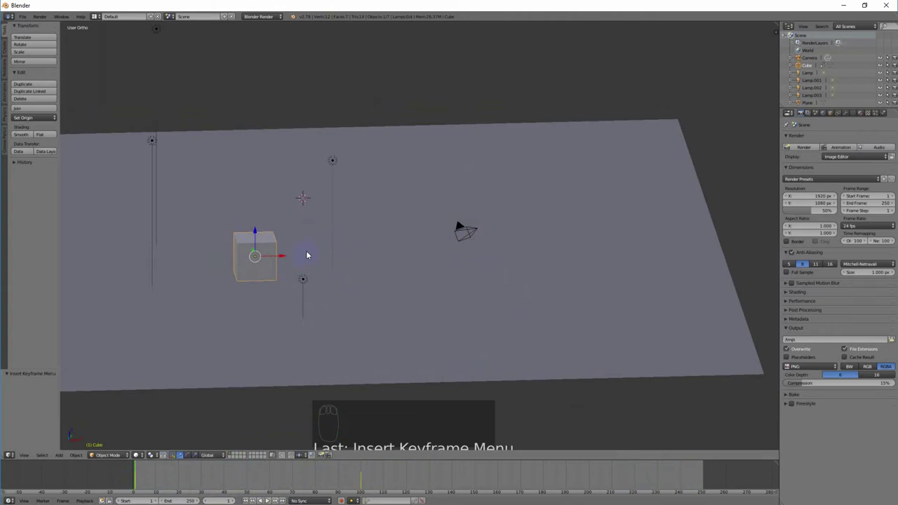
key(shift+a)
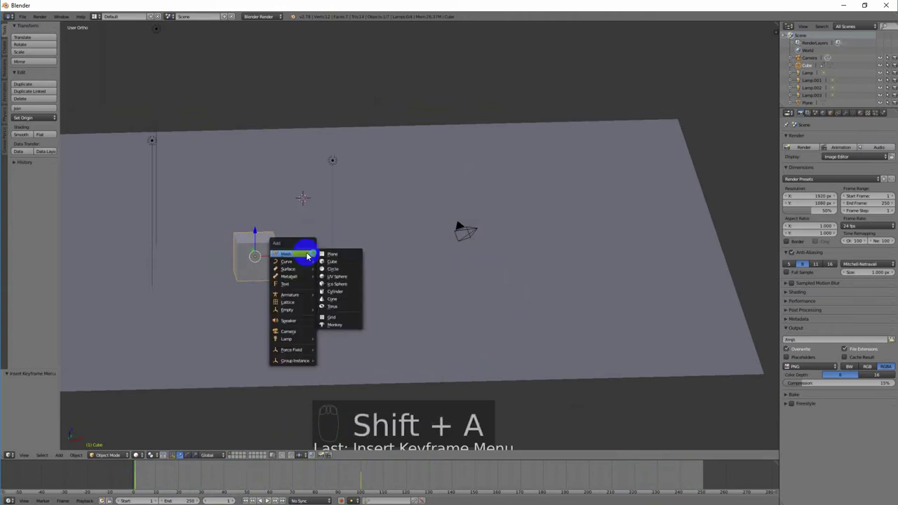
click(338, 278)
Move the sphere about 15 units along negative Y, past the cube and above the floor, and insert a keyframe at frame 1.
middle_drag(359, 259, 545, 267)
key(g)
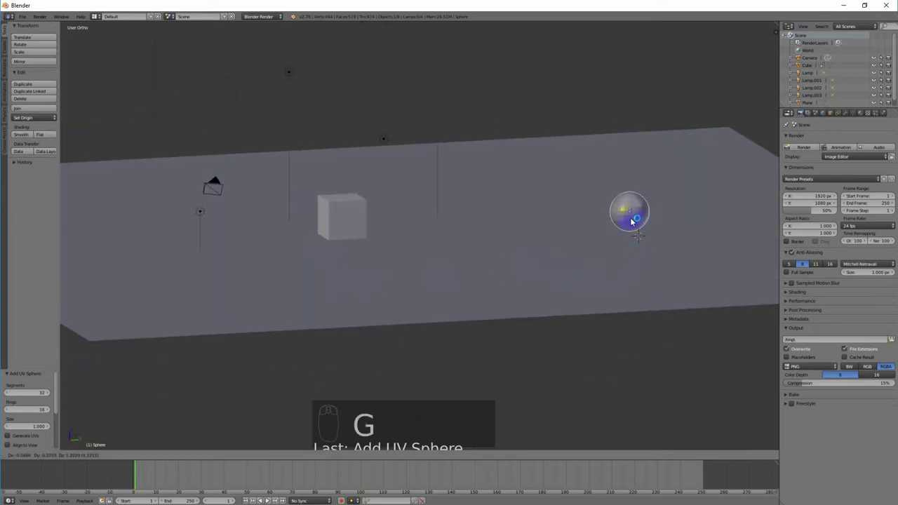
click(533, 210)
middle_drag(533, 210, 608, 286)
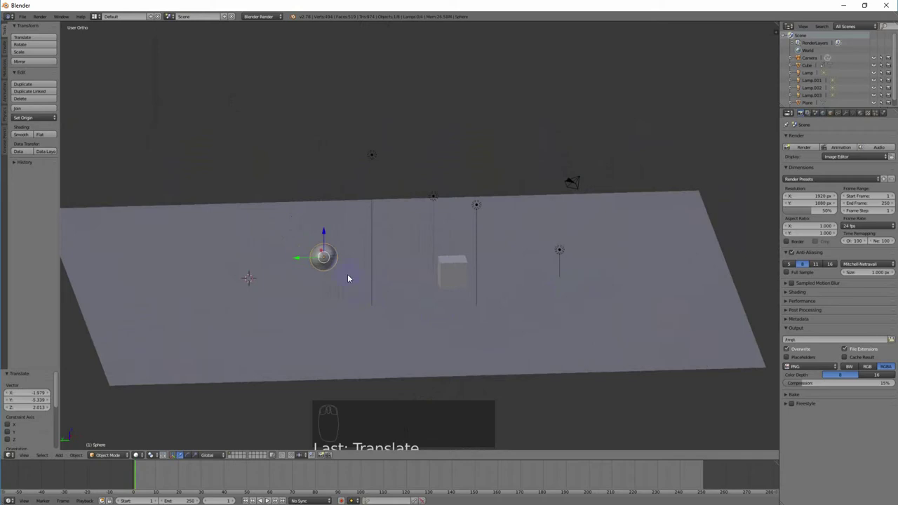
key(g)
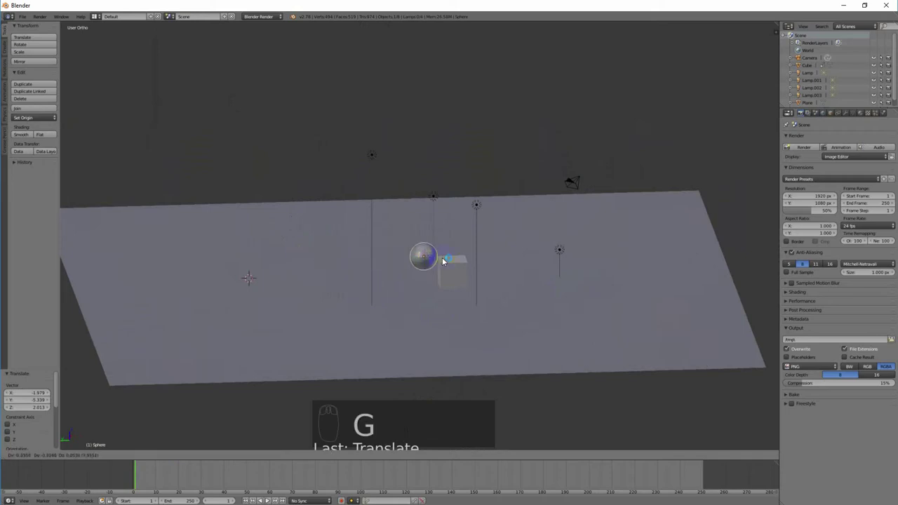
click(534, 248)
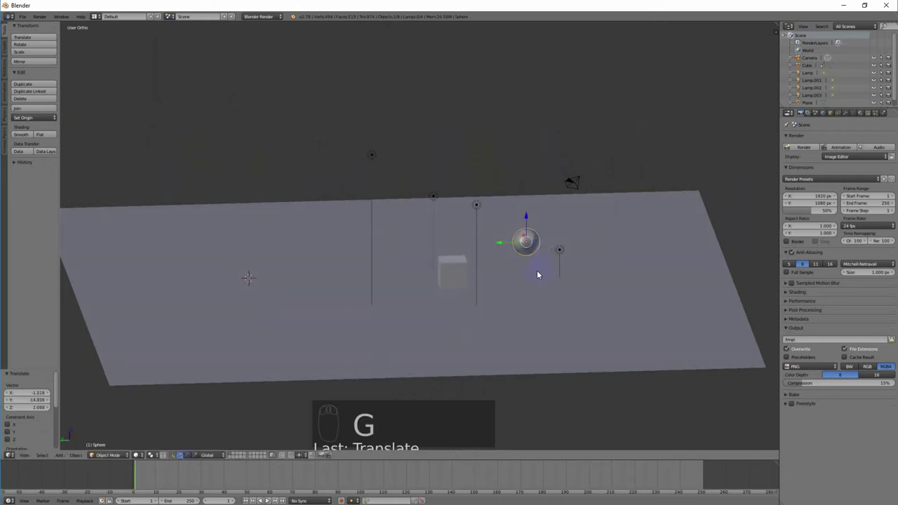
key(i)
click(537, 270)
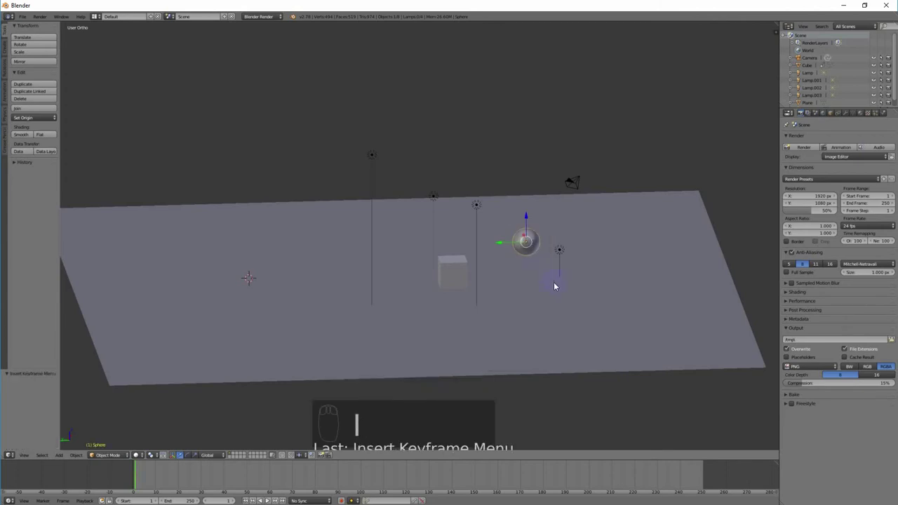
Go to frame 100 and move the sphere across the scene to above the floor's far edge.
click(219, 502)
text(100)
key(Return)
middle_drag(568, 290, 475, 310)
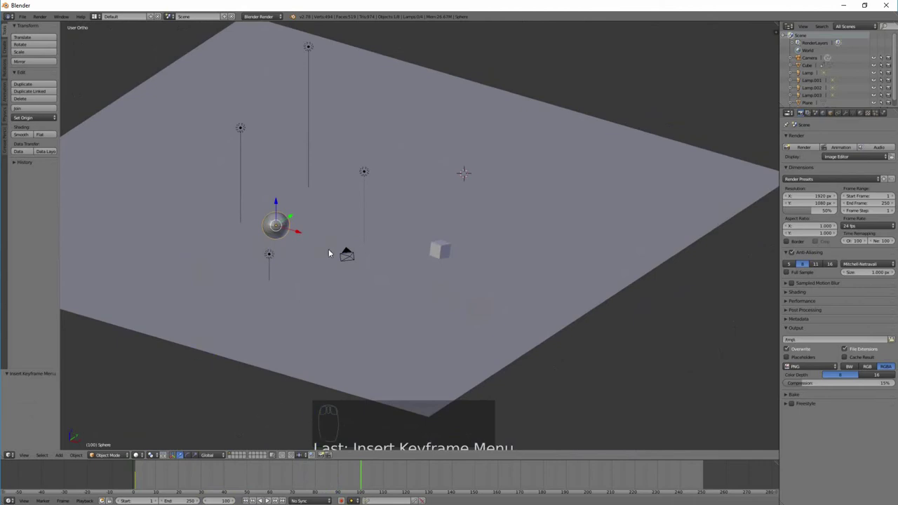
key(g)
click(454, 175)
Scale the sphere down to about 0.65 of its size.
middle_drag(436, 251, 354, 247)
key(s)
click(513, 214)
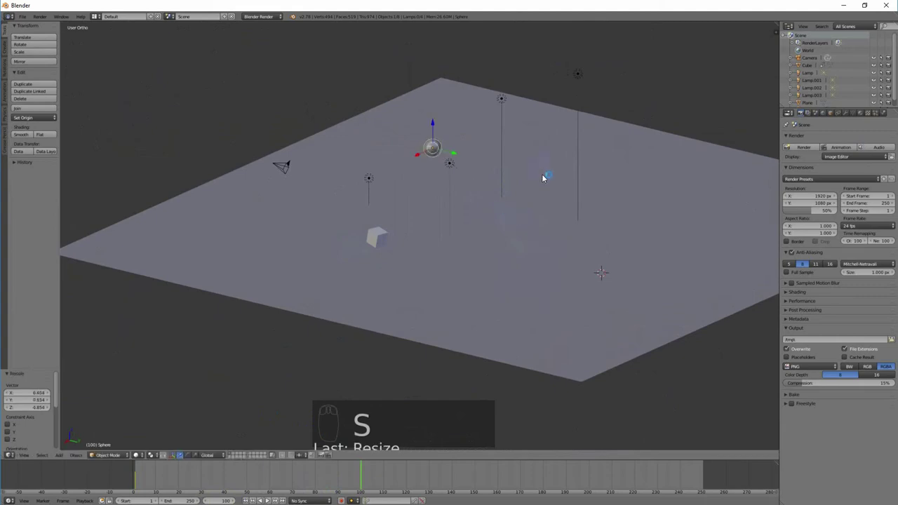
Rotate the sphere about 77° and insert a LocRotScale keyframe for it at frame 100.
key(r)
click(429, 279)
middle_drag(429, 279, 540, 283)
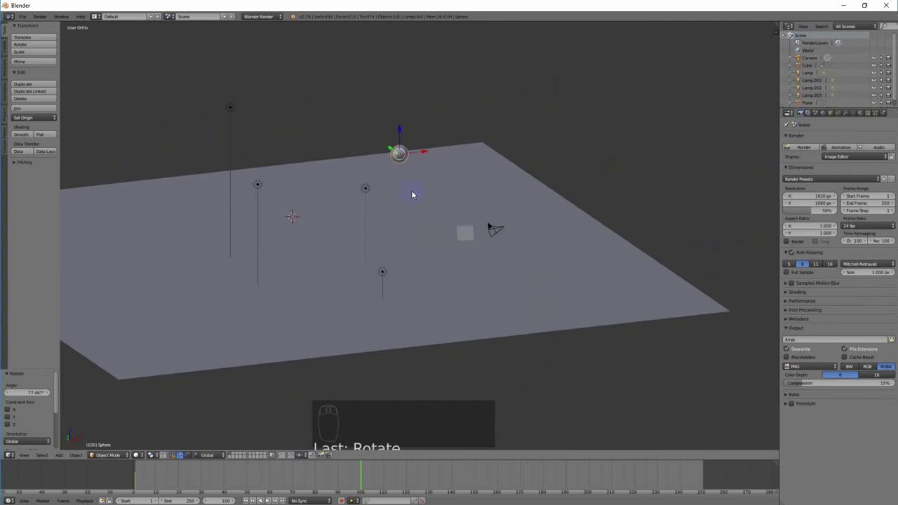
key(i)
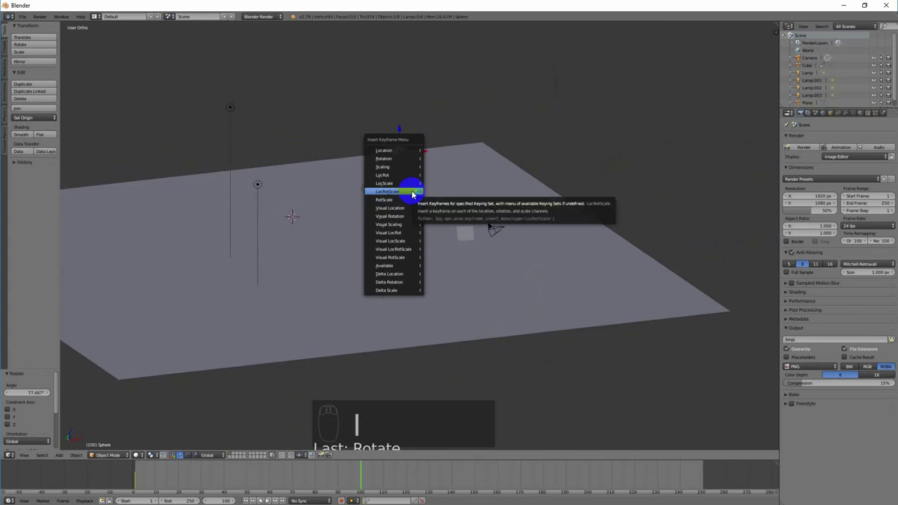
click(412, 193)
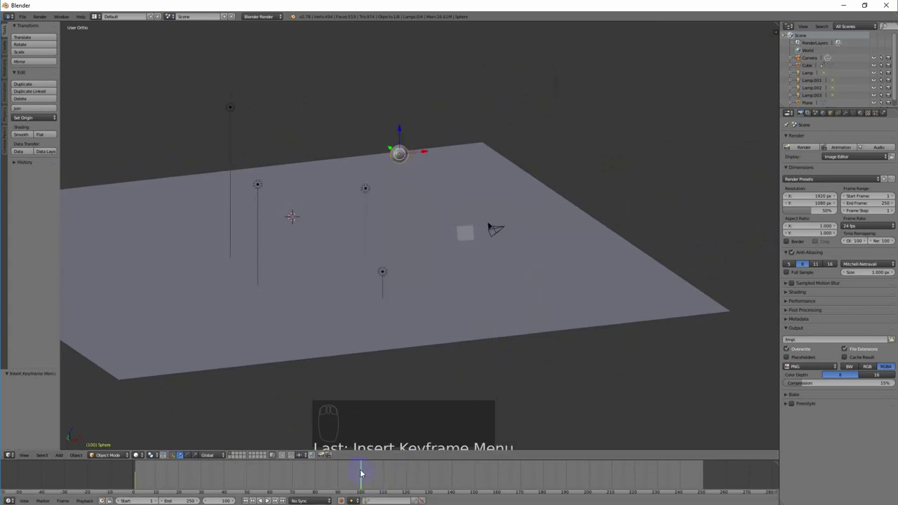
Play the combined cube and sphere animation from the start of the timeline.
drag(362, 474, 77, 473)
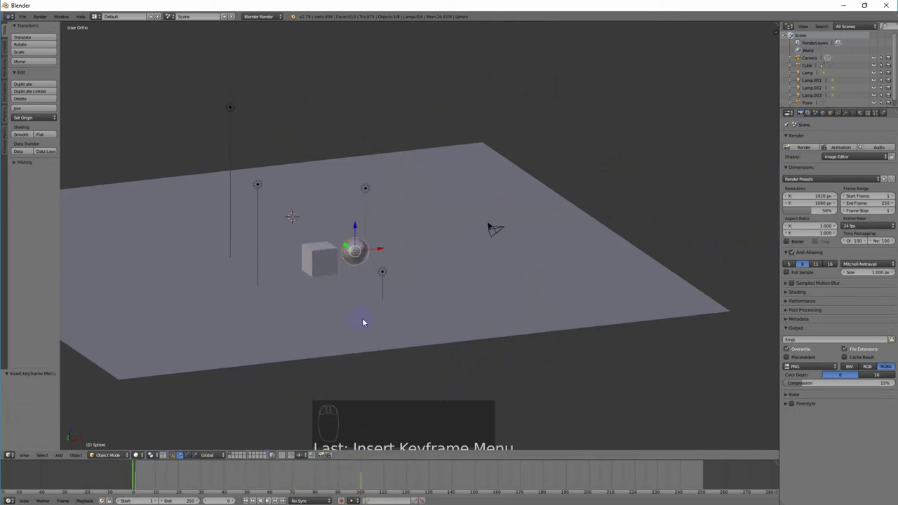
key(alt+a)
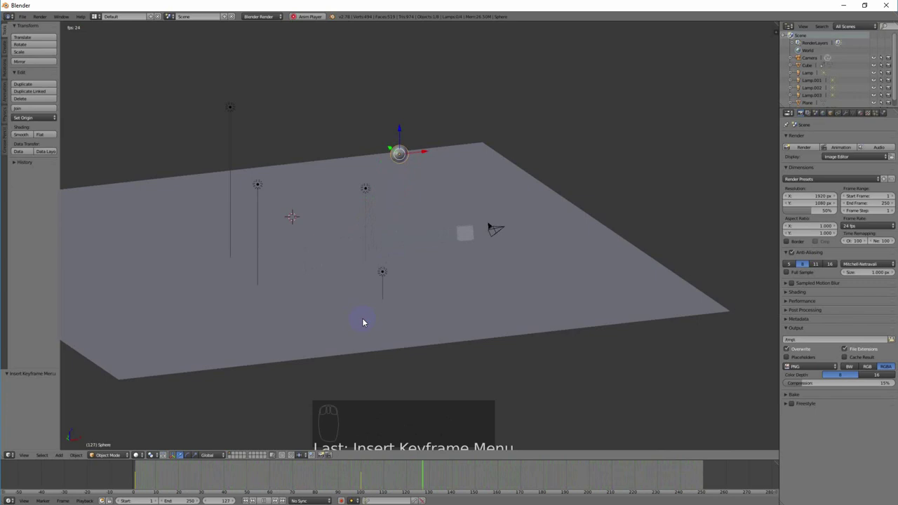
middle_drag(439, 283, 335, 341)
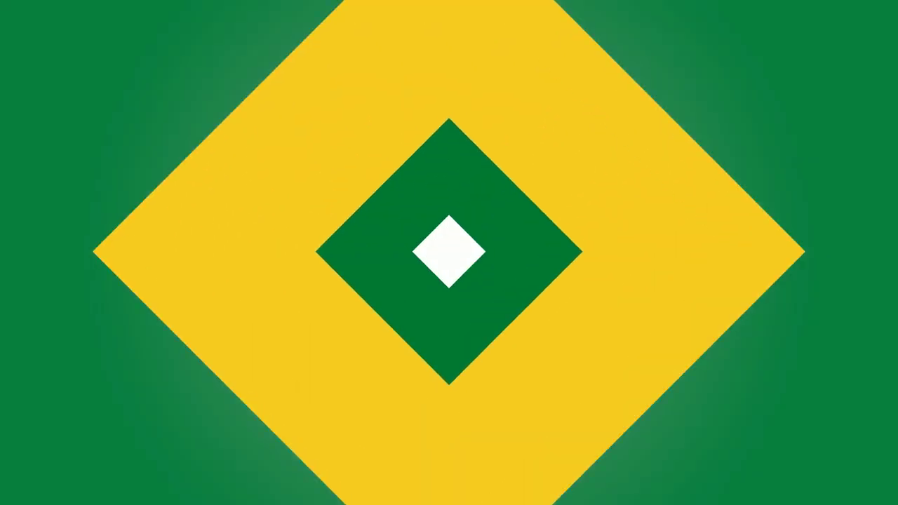